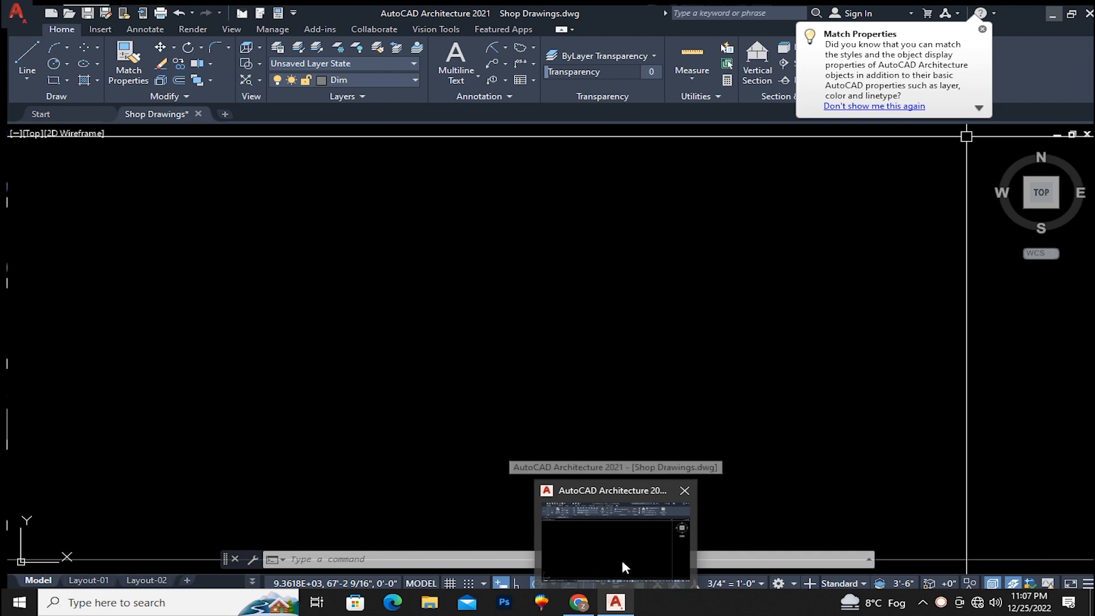
# Switch to AutoCAD and draw the first side of a rotated square as a line 10" long at 30°.
pyautogui.click(622, 567)
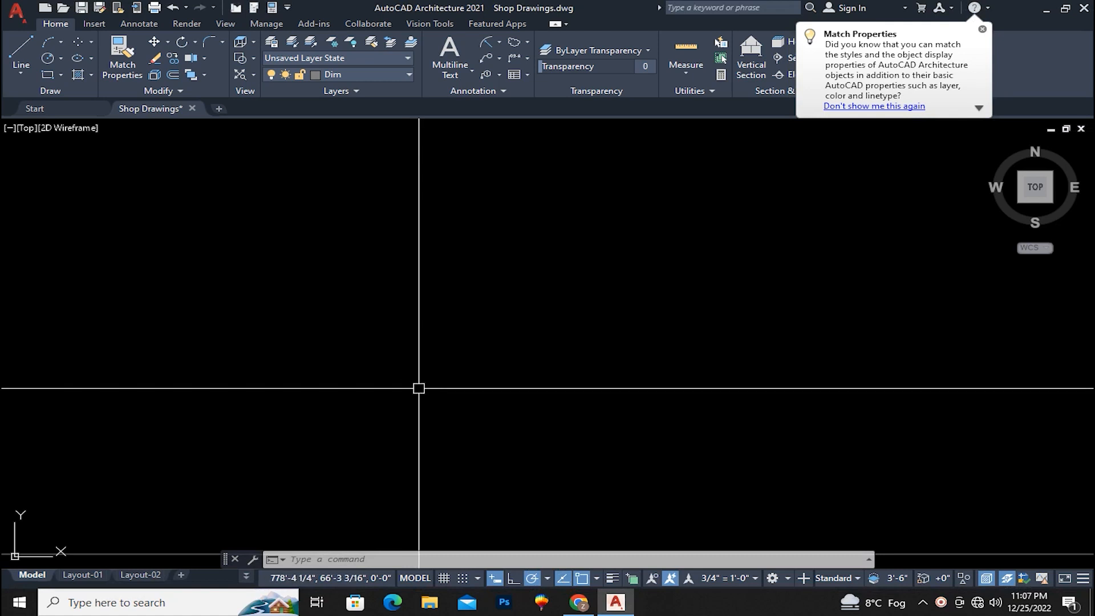
pyautogui.press('Escape')
pyautogui.press('Escape')
pyautogui.press('Escape')
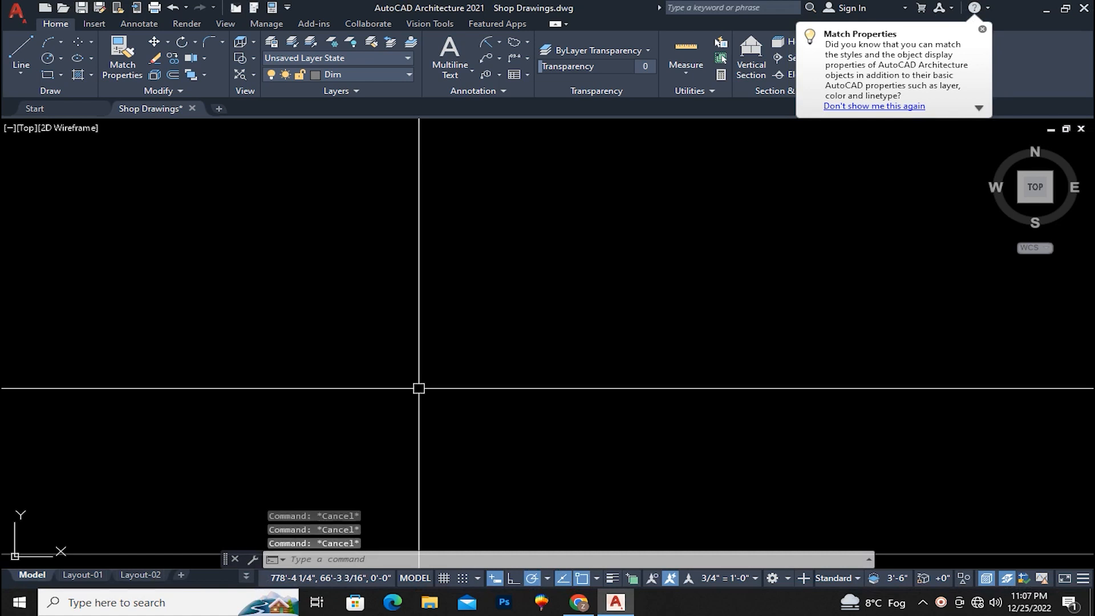
pyautogui.write('l')
pyautogui.press('Return')
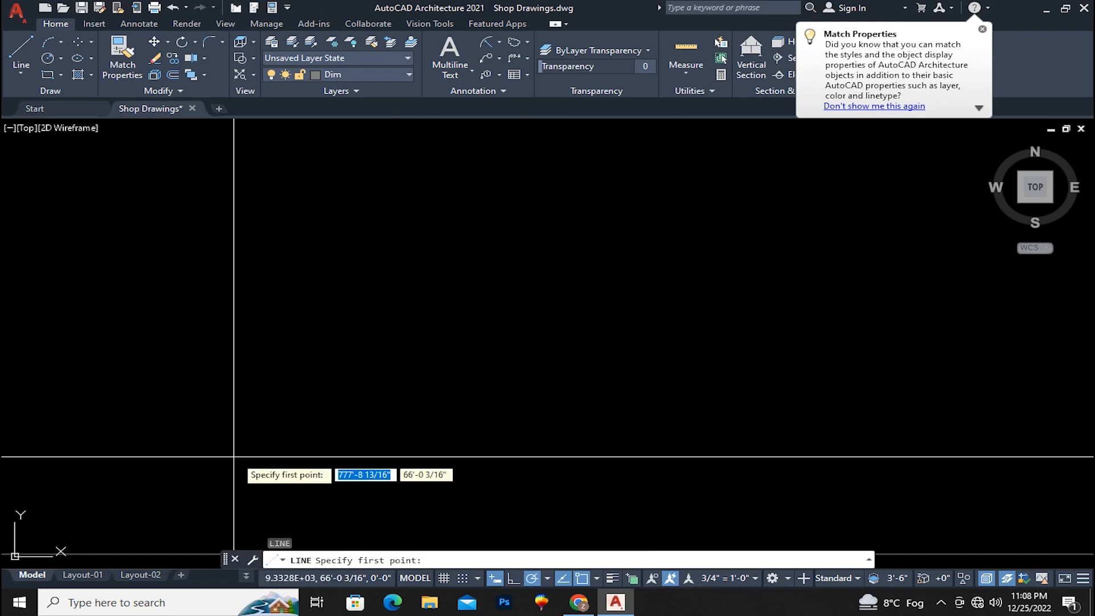
pyautogui.click(260, 434)
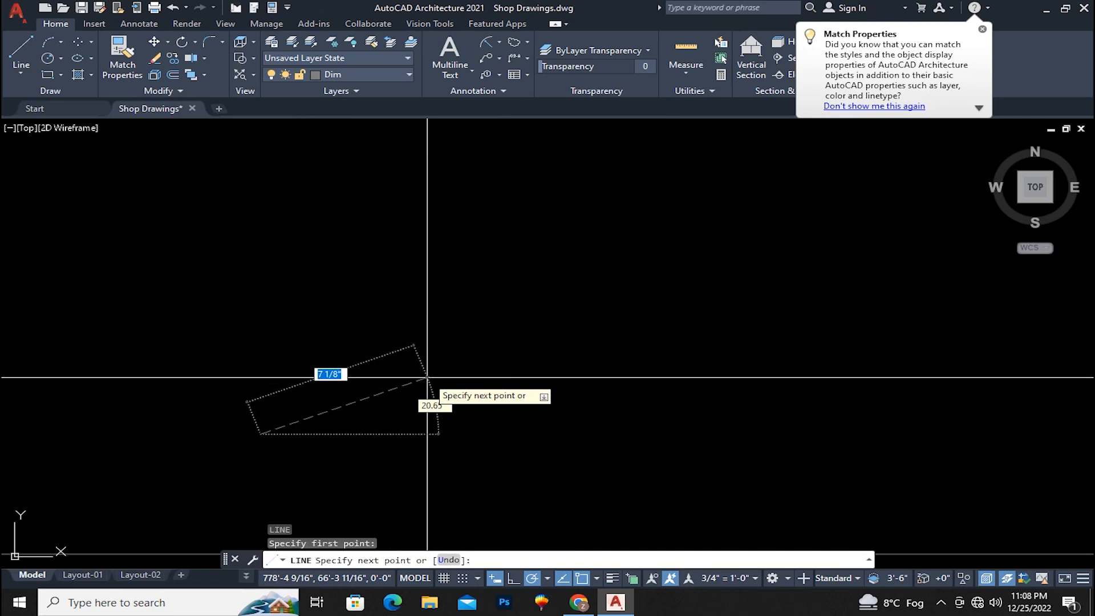
pyautogui.write('10')
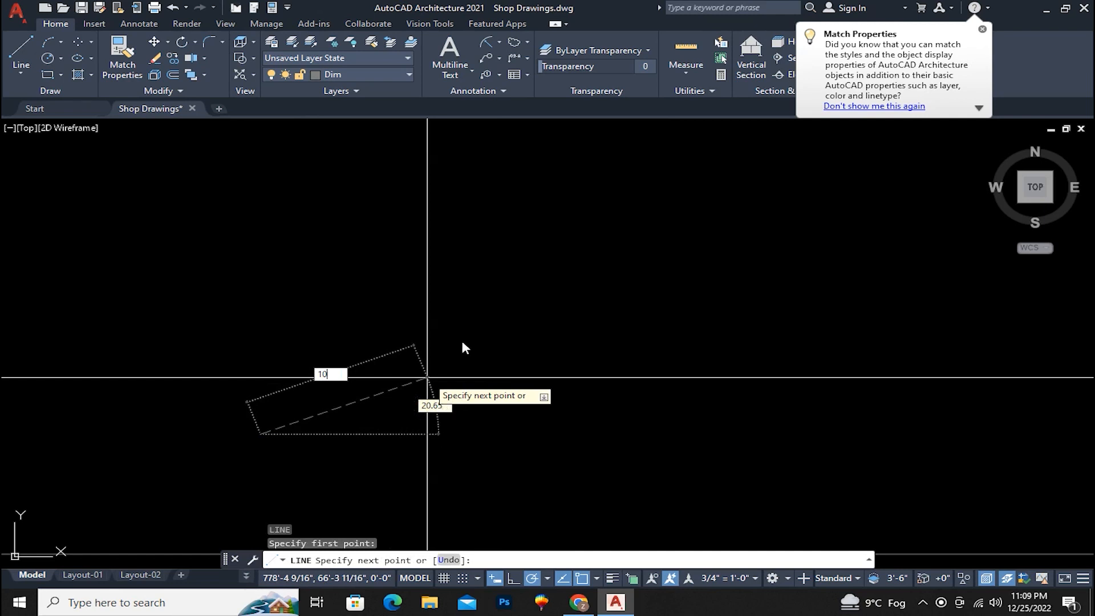
pyautogui.press('Tab')
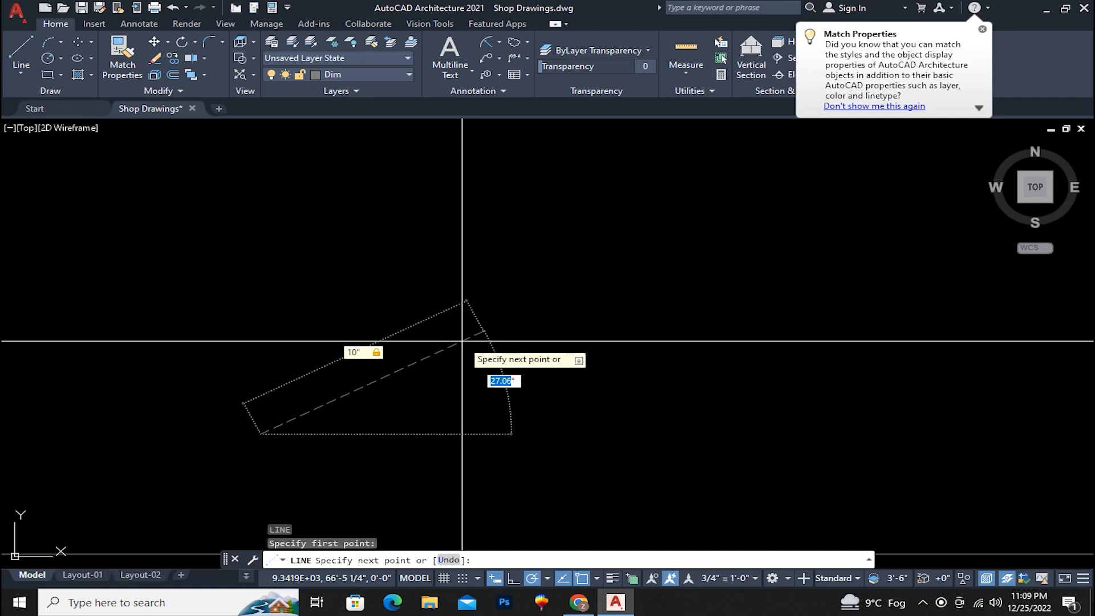
pyautogui.write('30')
pyautogui.press('Return')
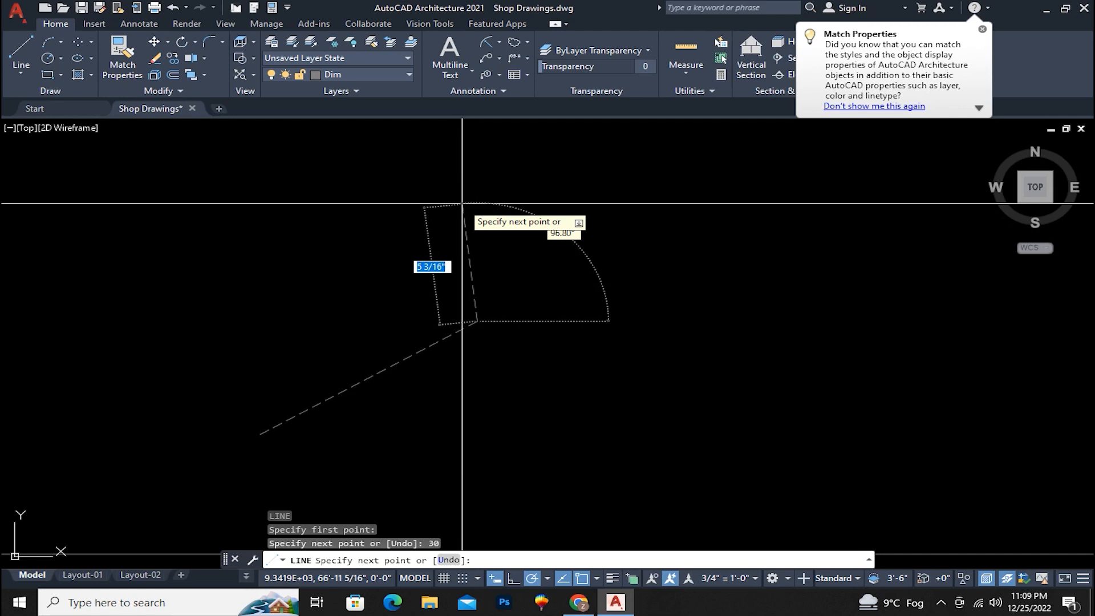
# Add the square's second side 10" long, heading up and to the left at 120°.
pyautogui.write('10')
pyautogui.press('Tab')
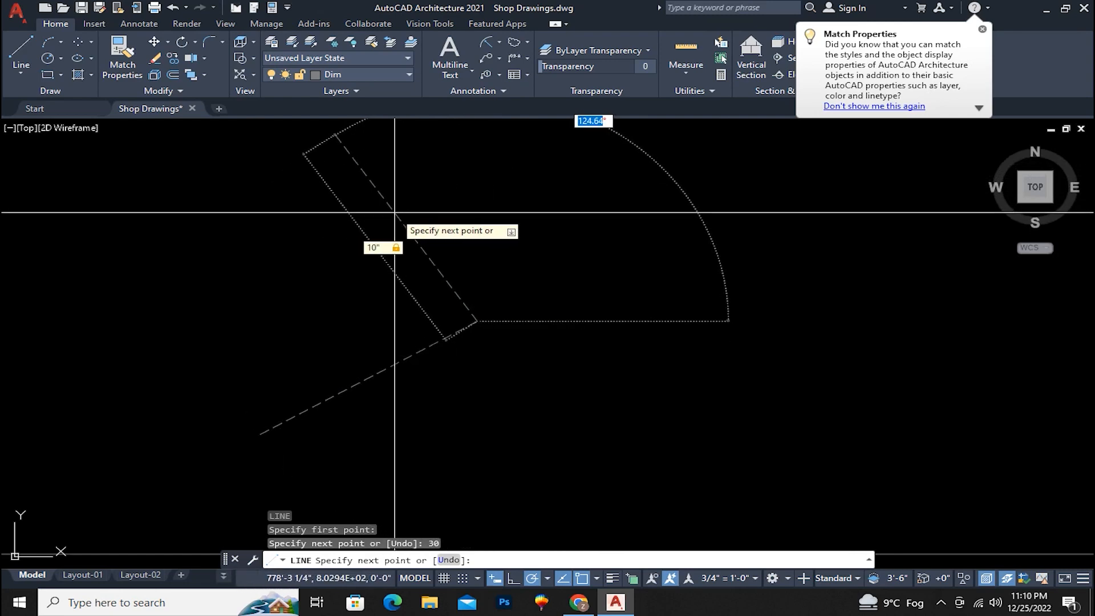
pyautogui.write('120')
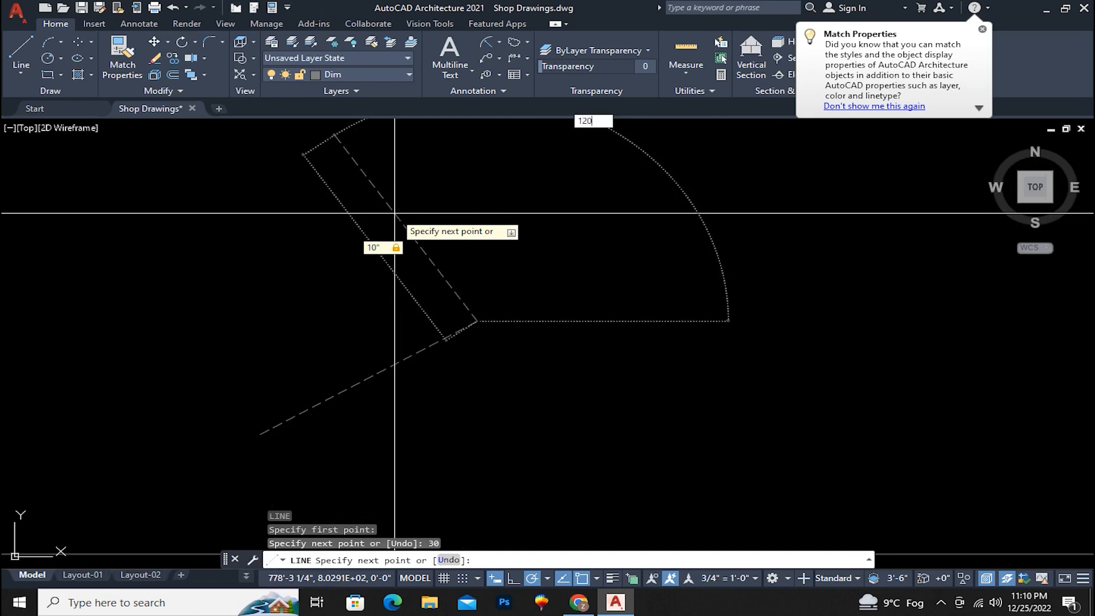
pyautogui.press('Return')
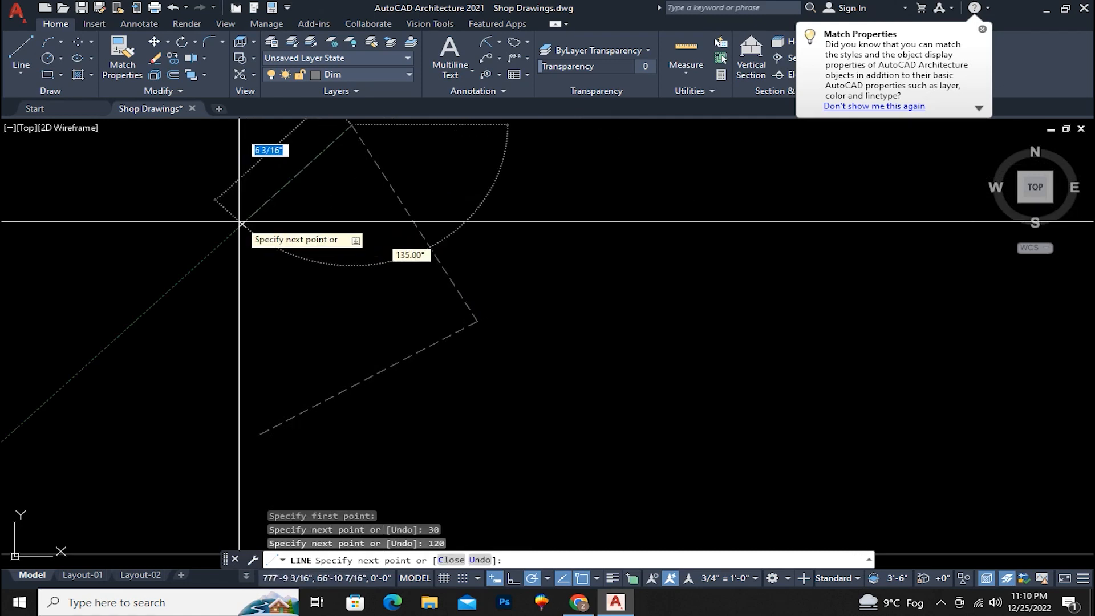
# Add the square's third side 10" long with a 150° angle, heading down and to the left.
pyautogui.write('10')
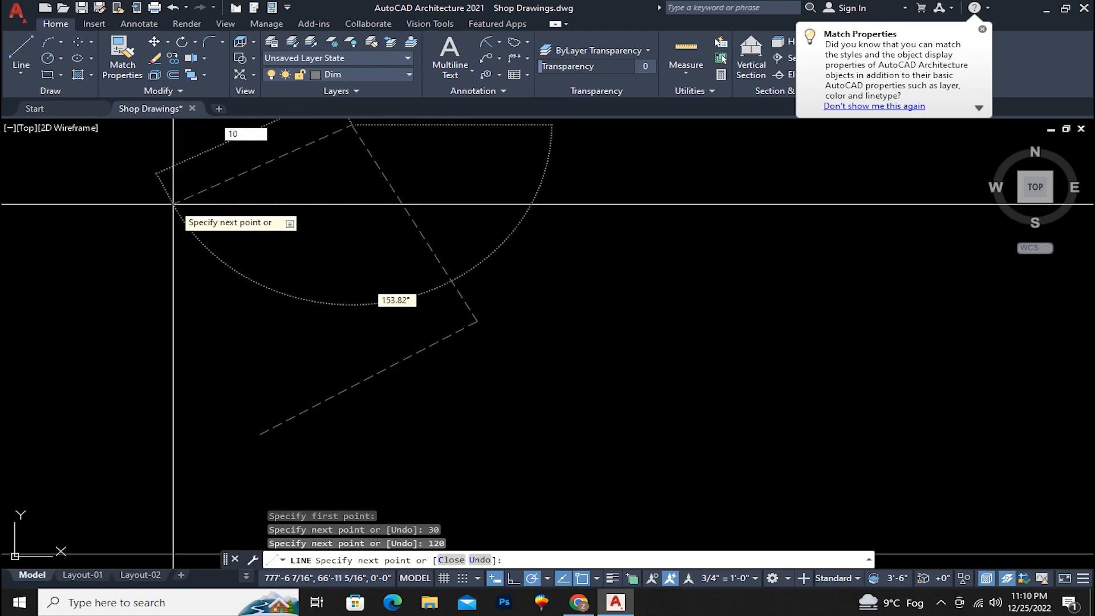
pyautogui.press('Tab')
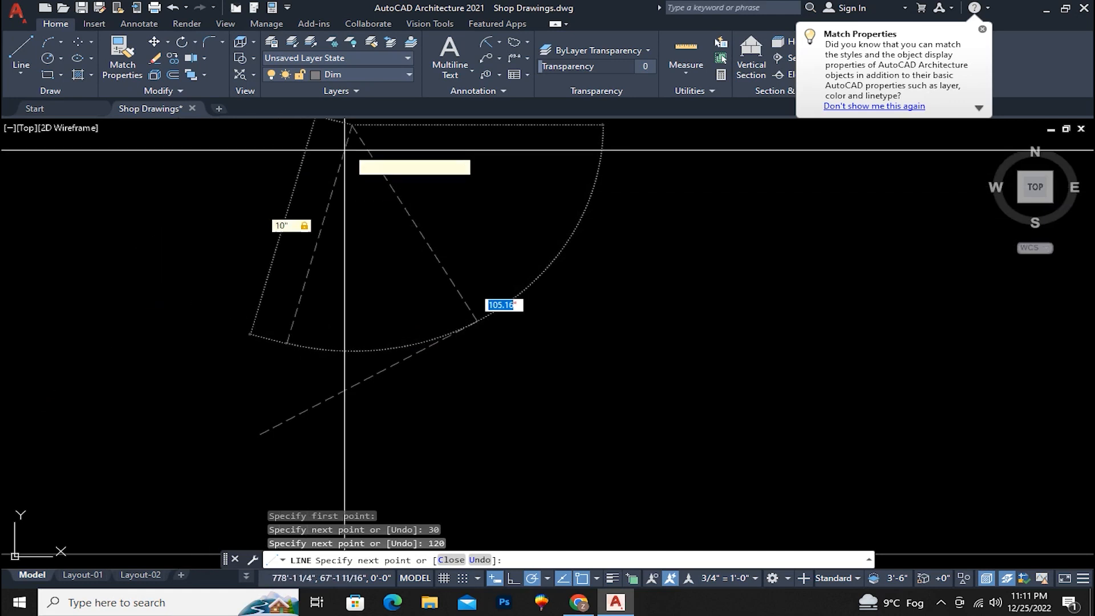
pyautogui.scroll(-2, 354, 215)
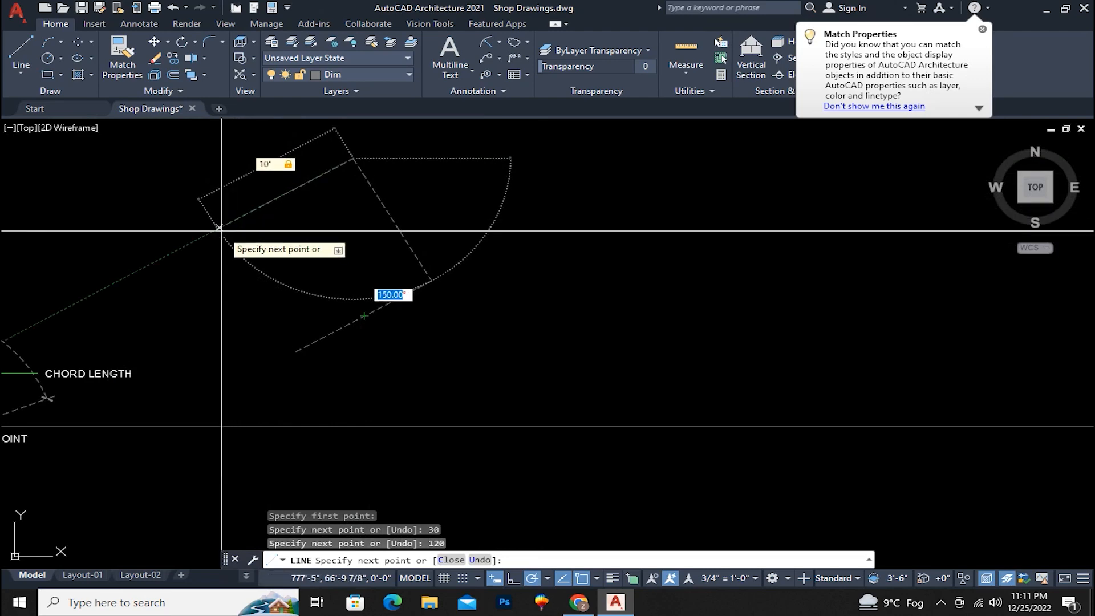
pyautogui.write('1')
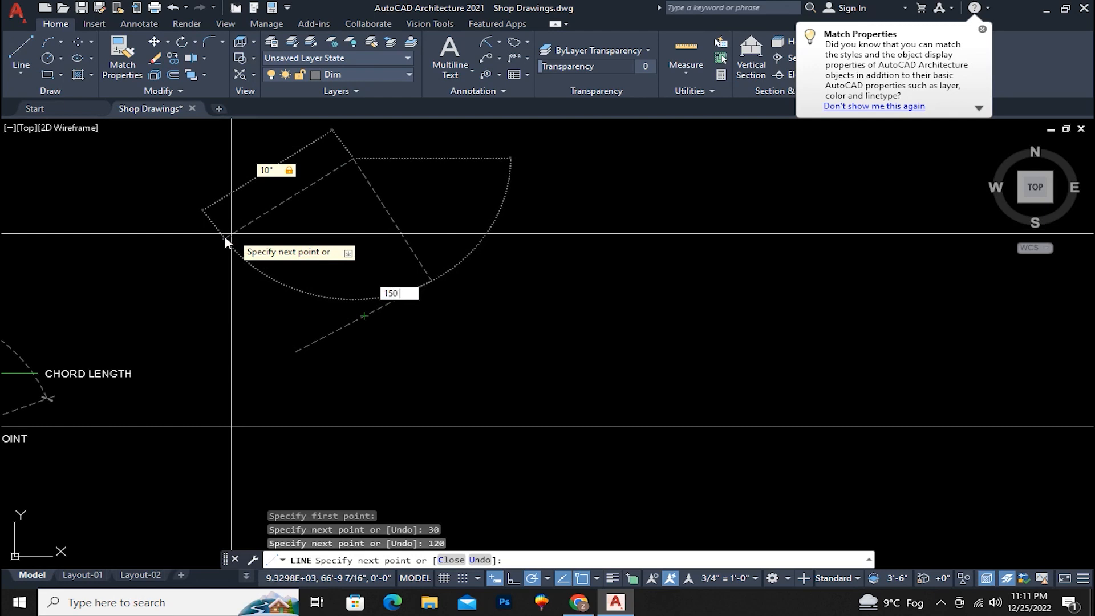
pyautogui.write('50')
pyautogui.press('Return')
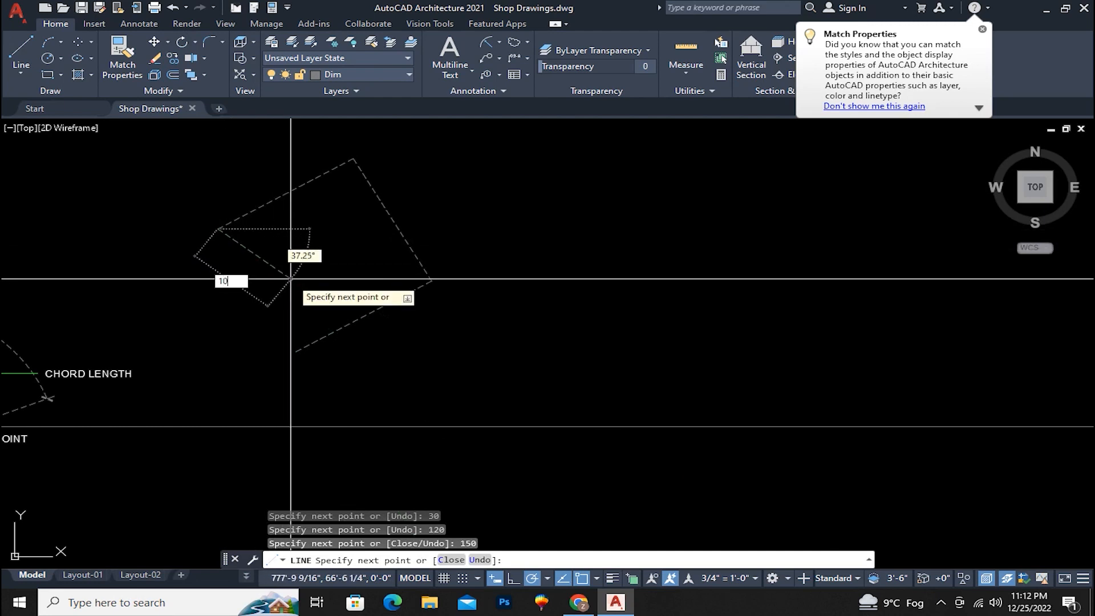
# Complete the square with a fourth side 10" long at 60° down to the start point, and end the line.
pyautogui.write('10')
pyautogui.press('Tab')
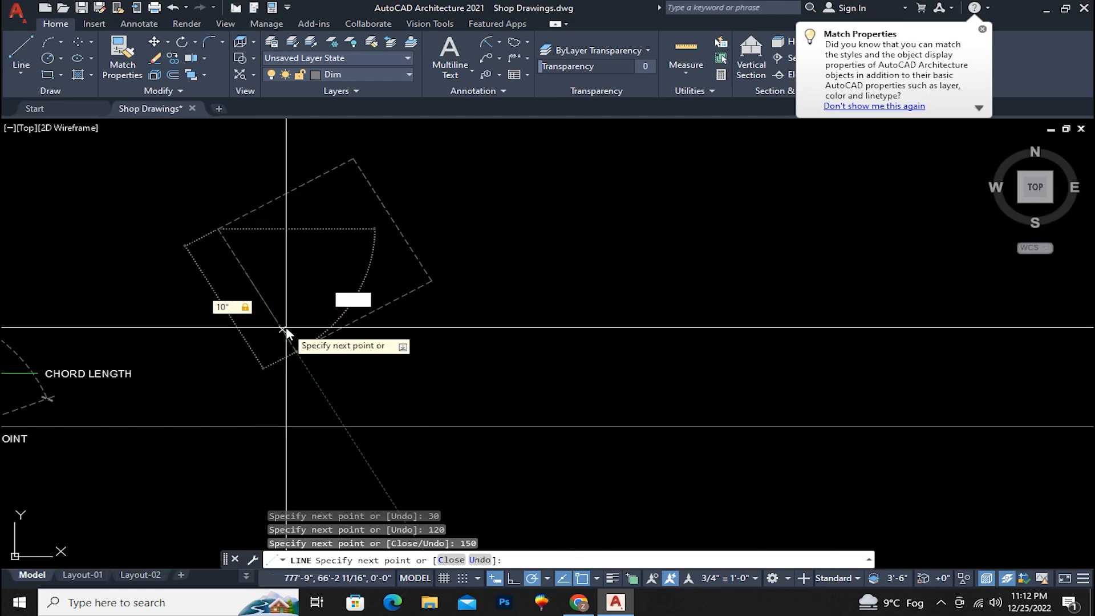
pyautogui.press('Return')
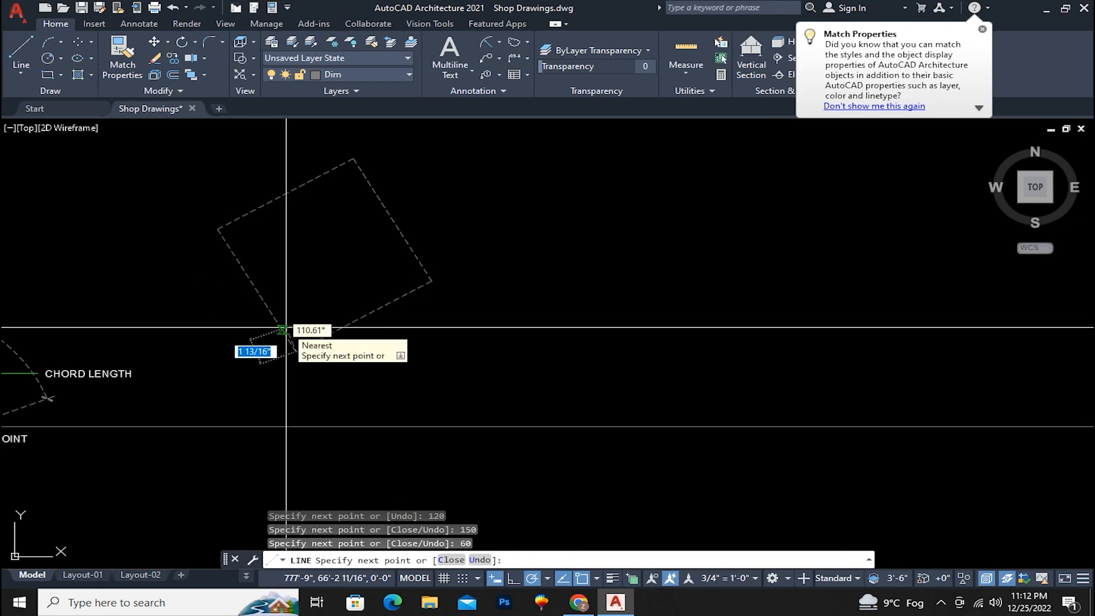
pyautogui.press('Return')
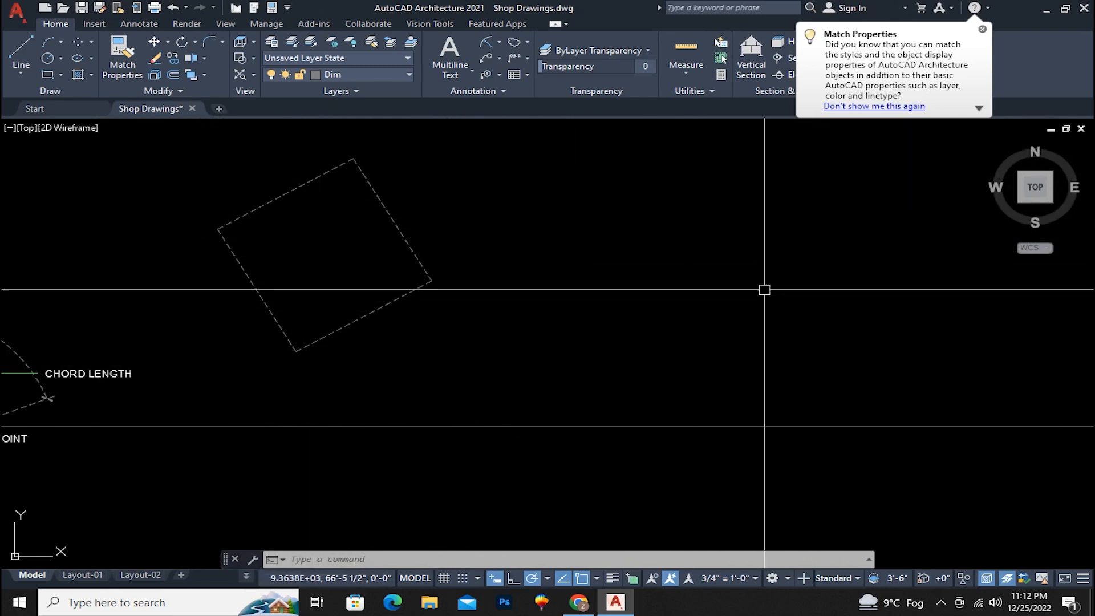
# Examine the polar tracking settings for the increment angle and the additional angles.
pyautogui.moveTo(720, 279); pyautogui.dragTo(558, 330, button='middle')
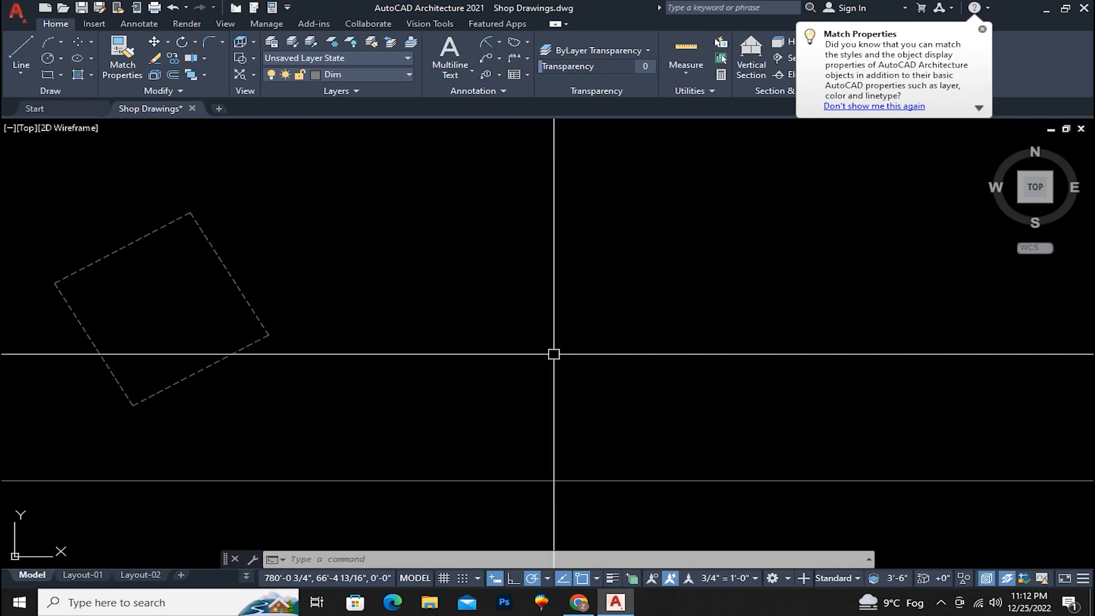
pyautogui.rightClick(535, 579)
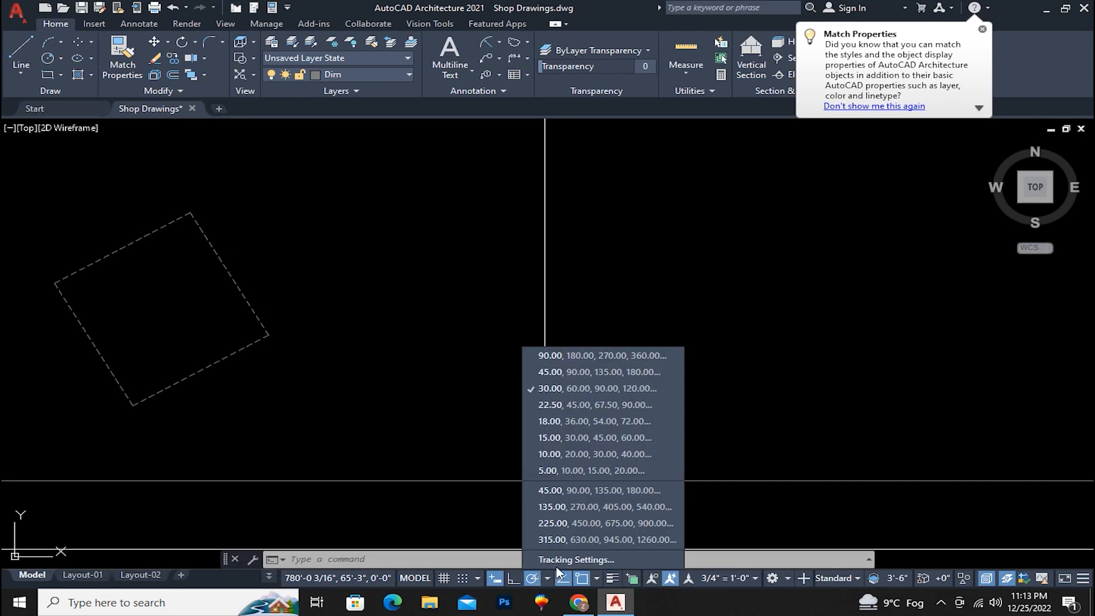
pyautogui.click(576, 559)
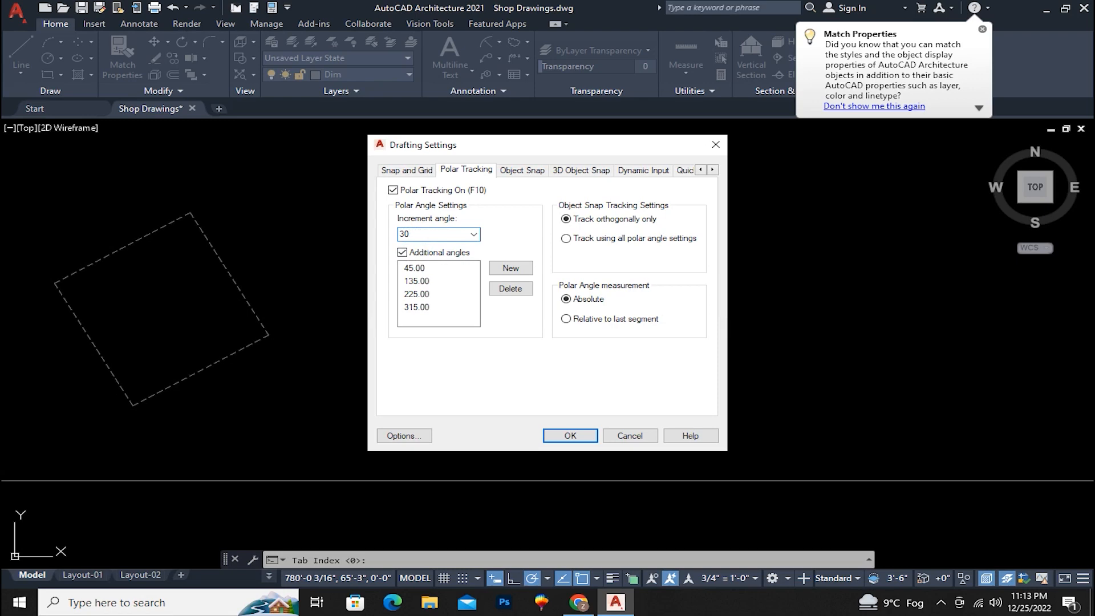
pyautogui.click(570, 436)
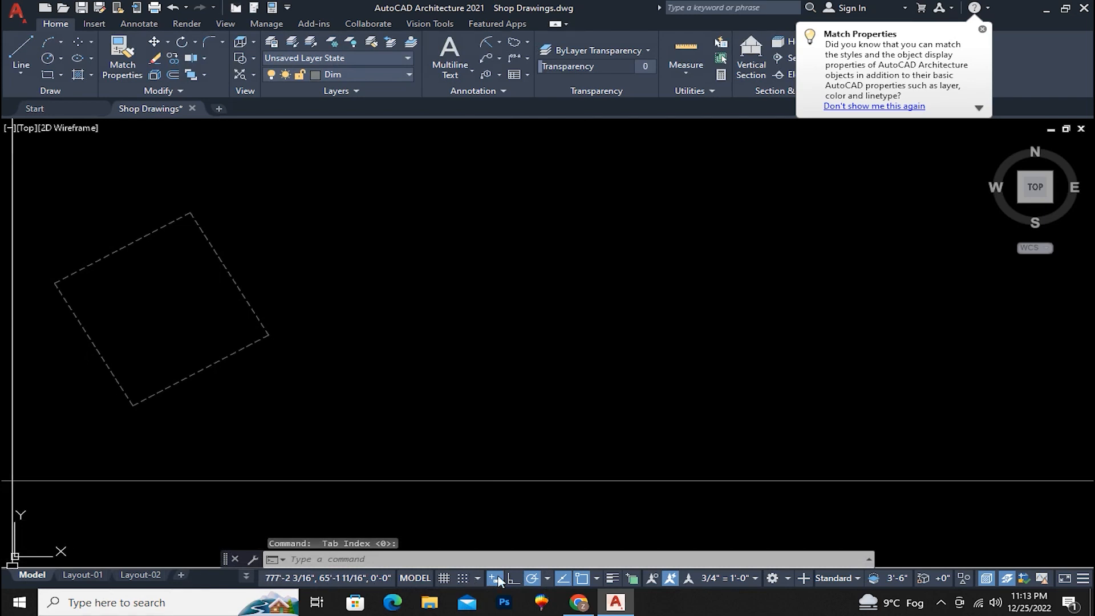
pyautogui.click(547, 578)
pyautogui.click(545, 561)
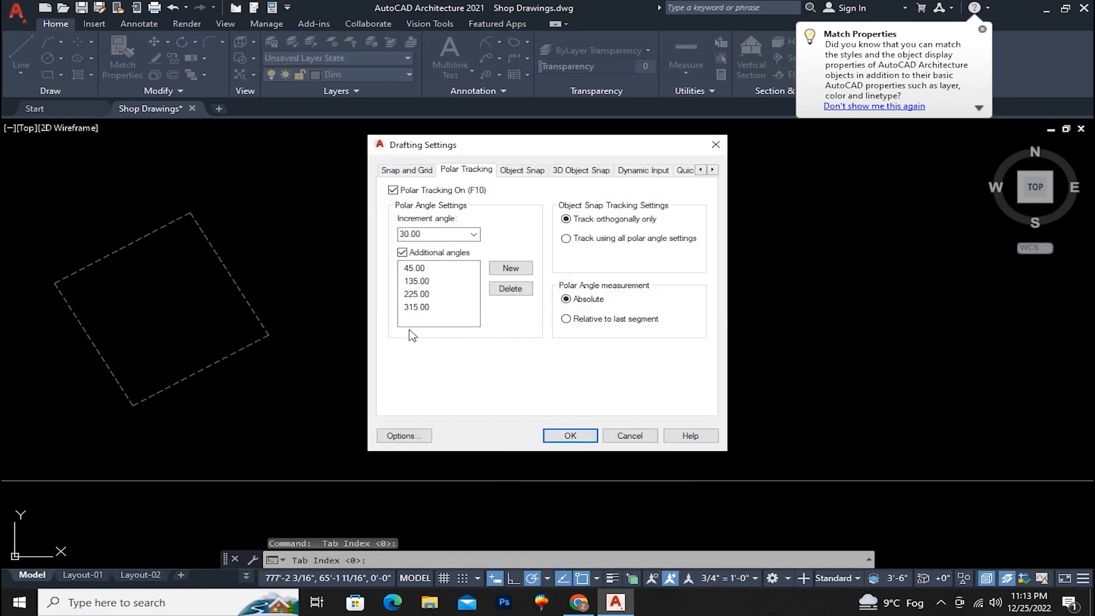
pyautogui.click(571, 436)
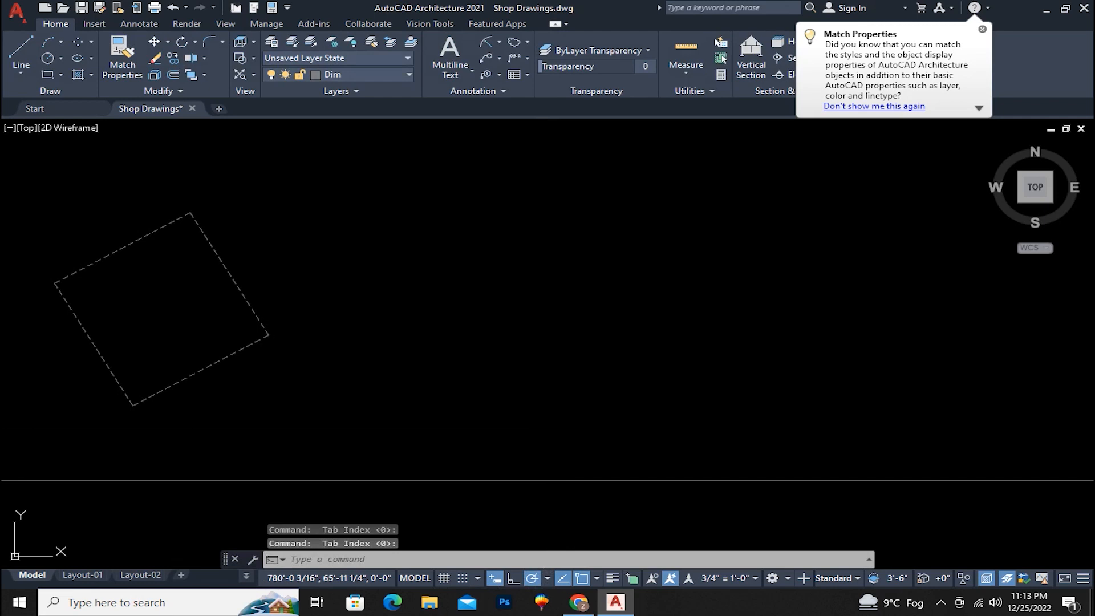
# Begin a second square beside the first with a line 10" long along the 60° polar tracking direction.
pyautogui.write('l')
pyautogui.press('Return')
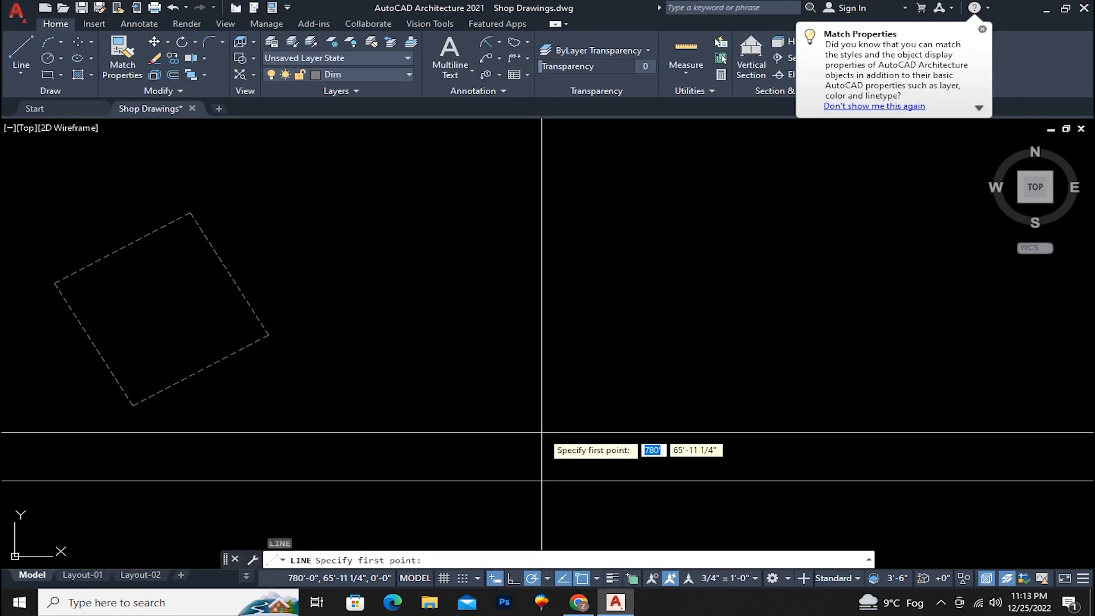
pyautogui.click(477, 402)
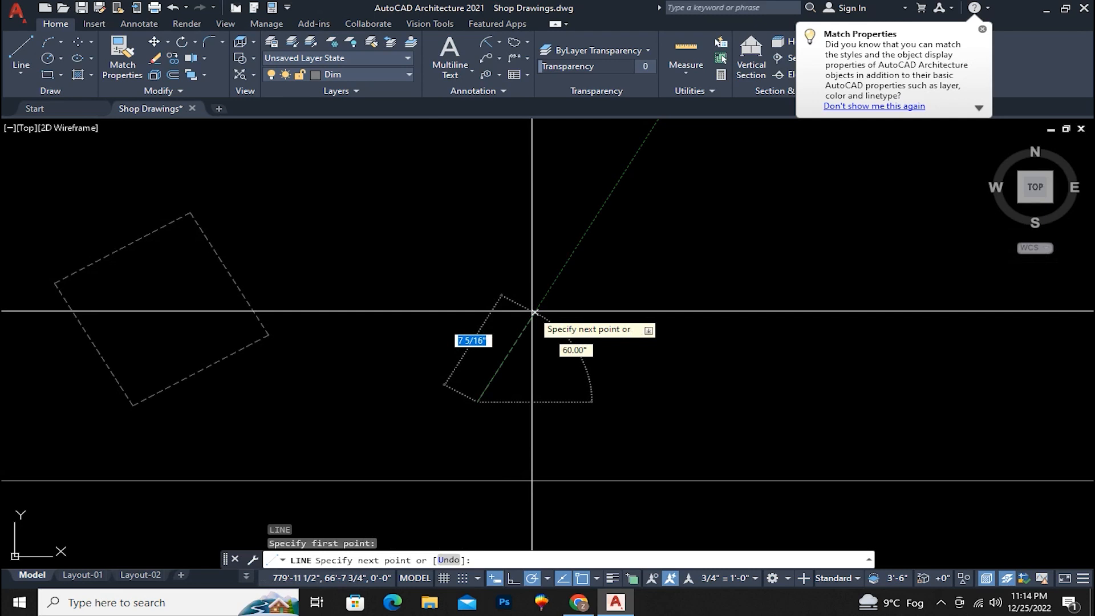
pyautogui.write('1')
pyautogui.write('0')
pyautogui.press('Return')
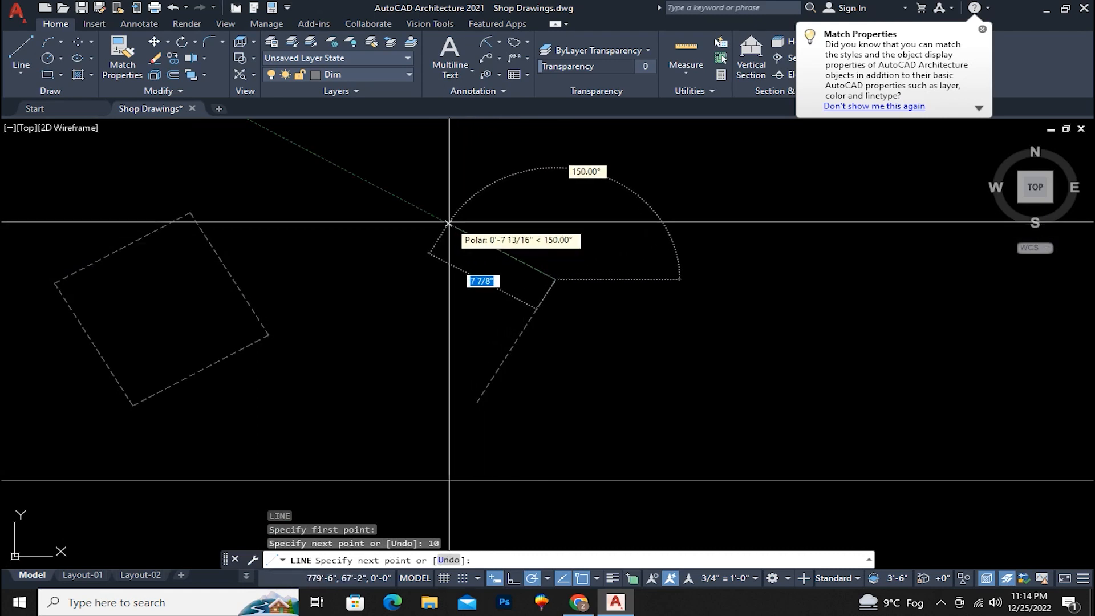
# Add the second square's next two sides, each 10" long, at about 146° up-left and along 240° down-left.
pyautogui.write('1')
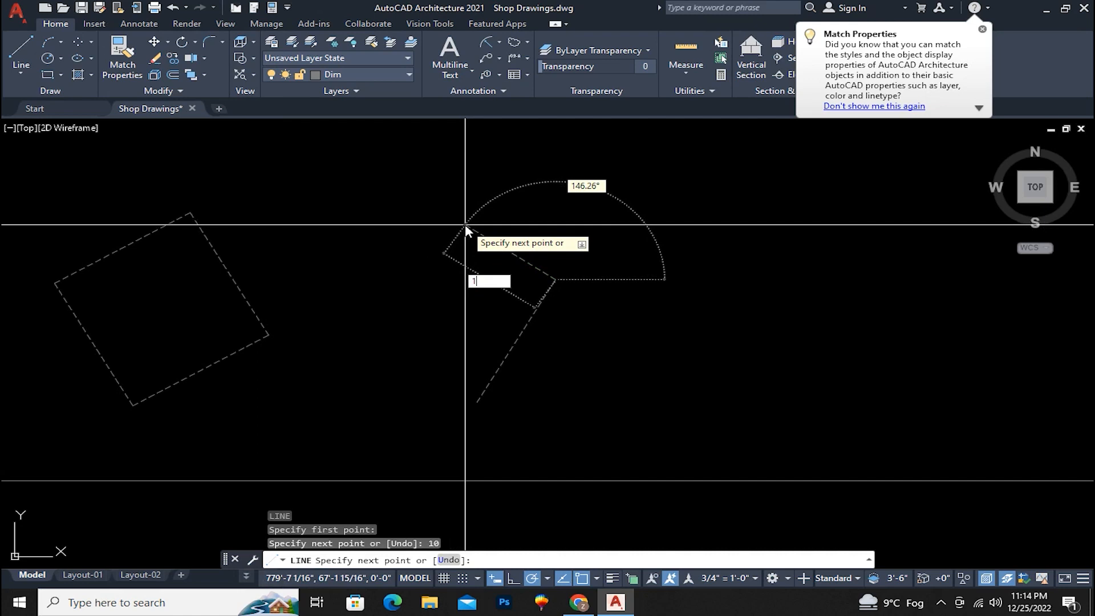
pyautogui.write('0')
pyautogui.press('Return')
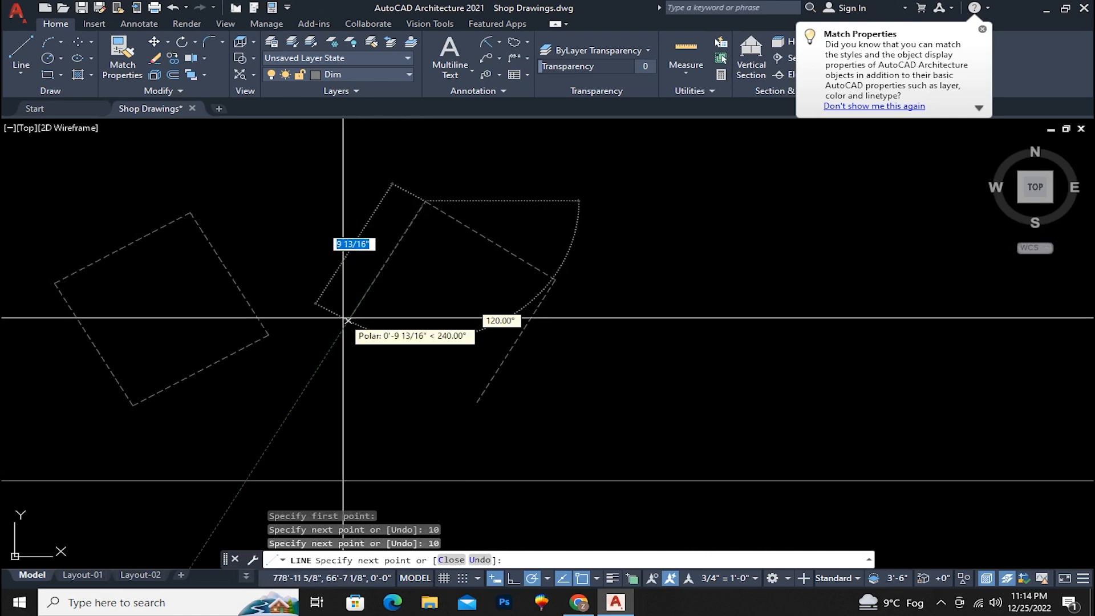
pyautogui.write('1')
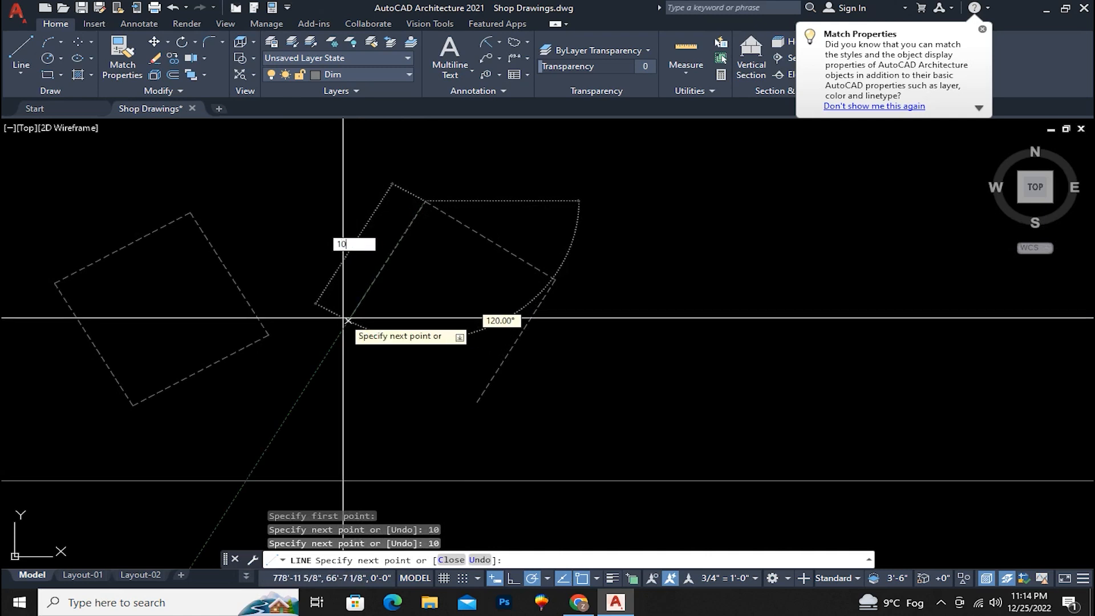
pyautogui.write('0')
pyautogui.press('Return')
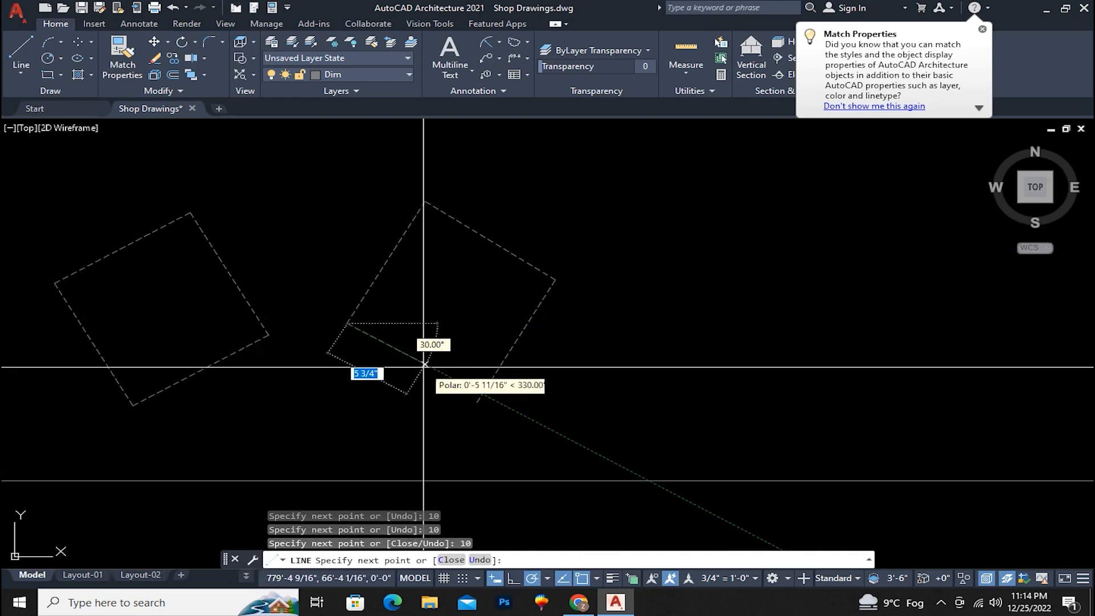
# Draw the second square's fourth side 10" long along the 330° polar direction and end the line.
pyautogui.write('10')
pyautogui.press('Return')
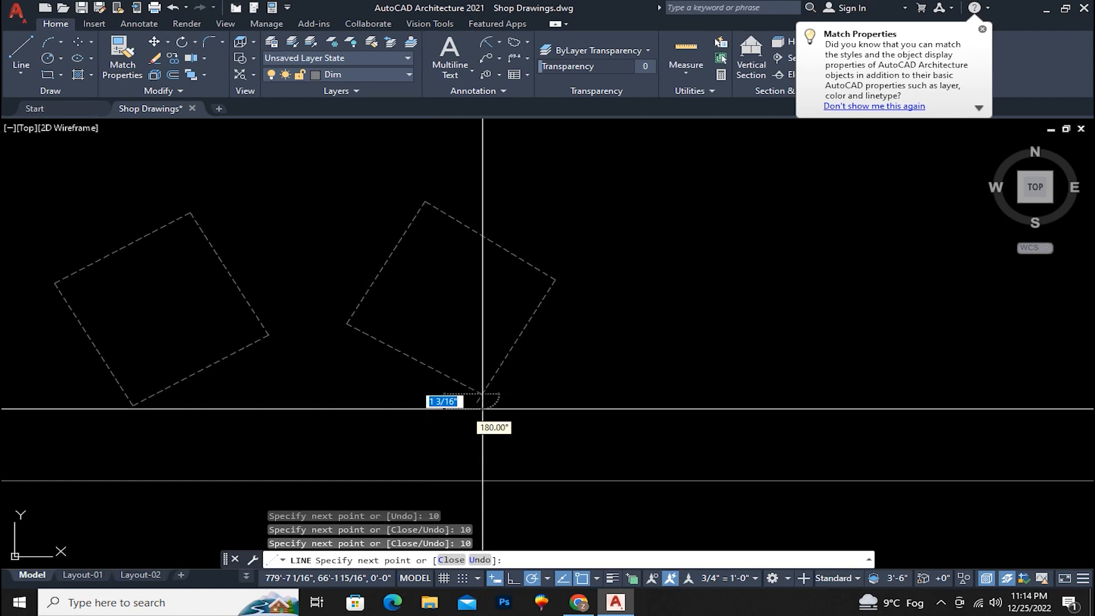
pyautogui.press('Escape')
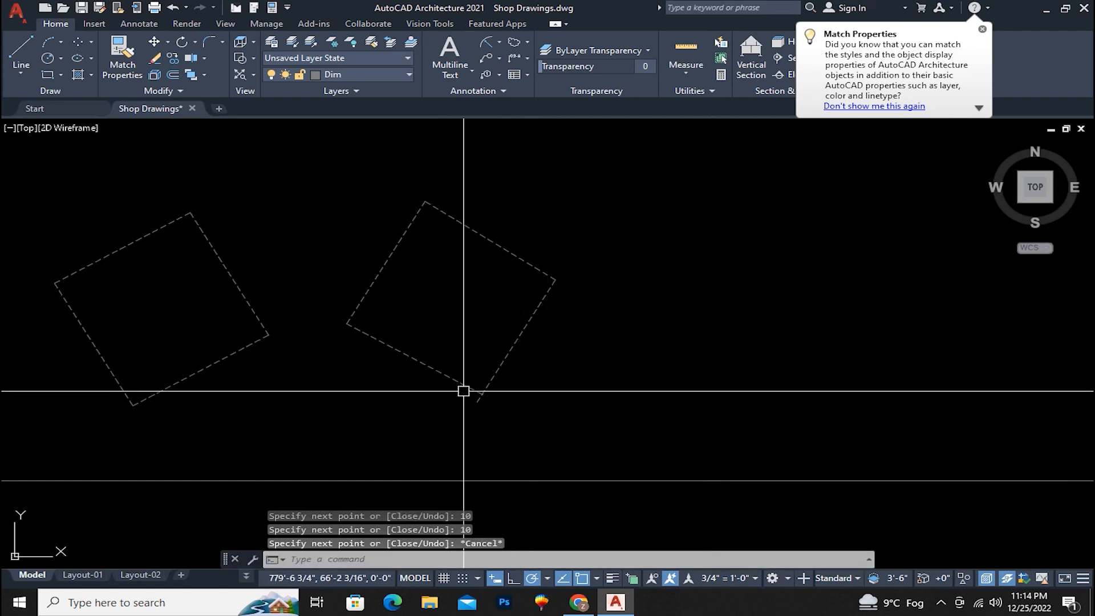
pyautogui.scroll(-2, 424, 403)
pyautogui.moveTo(533, 332); pyautogui.dragTo(177, 360, button='middle')
pyautogui.moveTo(304, 368); pyautogui.dragTo(176, 387, button='middle')
pyautogui.moveTo(349, 365); pyautogui.dragTo(280, 366, button='middle')
pyautogui.press('Escape')
pyautogui.press('Escape')
pyautogui.press('Escape')
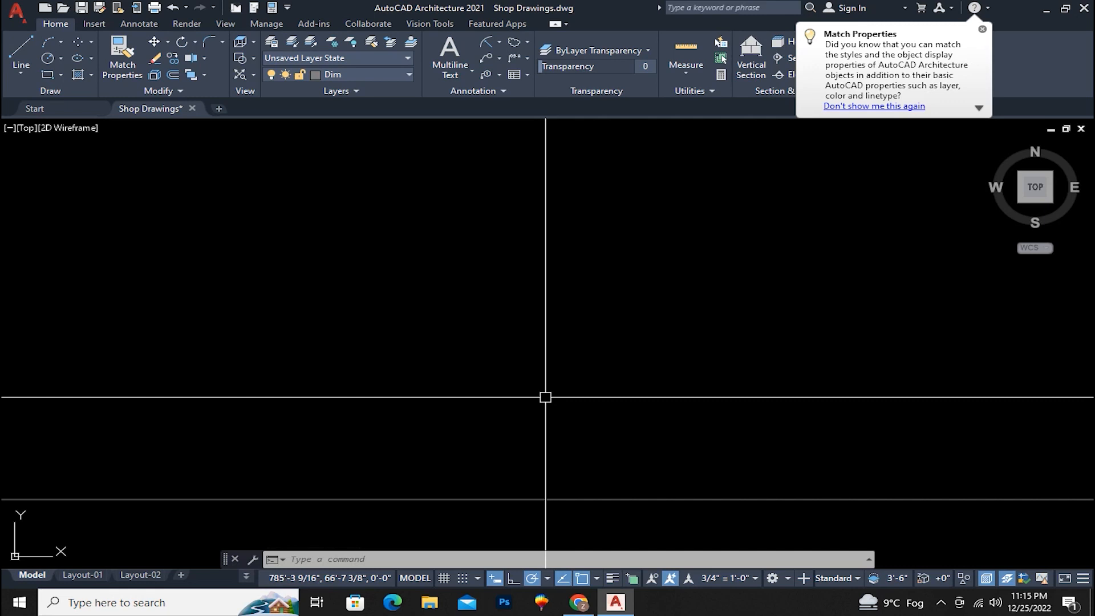
pyautogui.write('l')
pyautogui.press('Return')
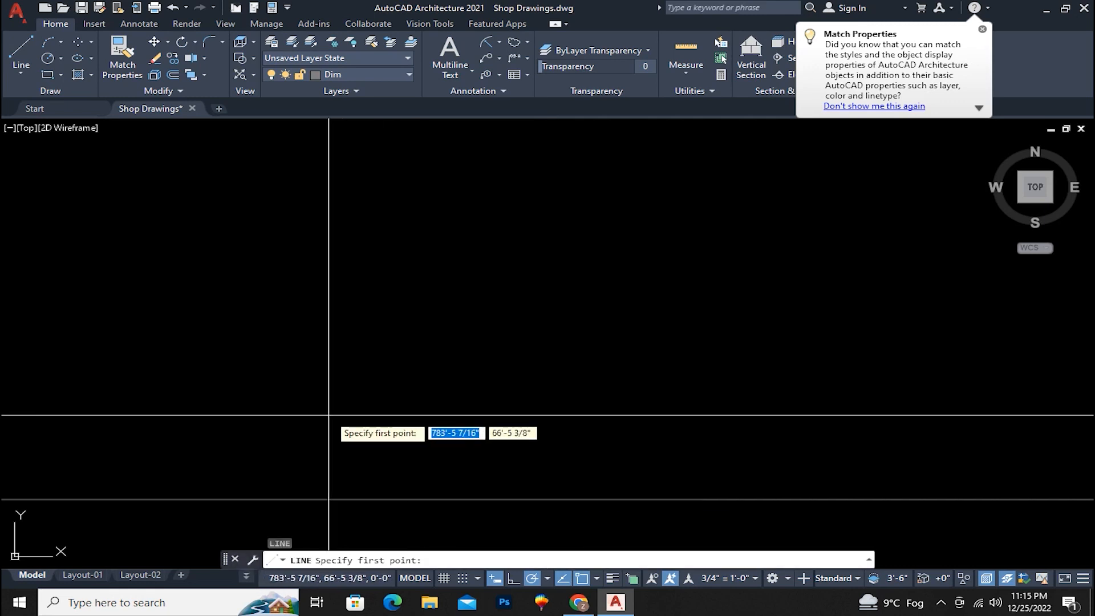
pyautogui.click(329, 414)
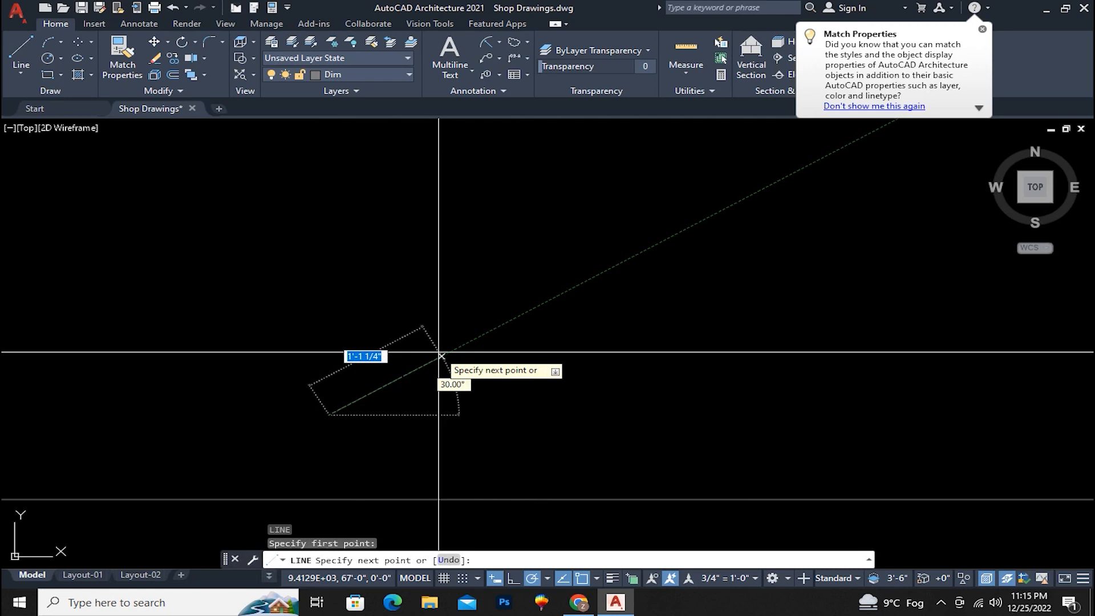
pyautogui.press('F8')
pyautogui.press('F10')
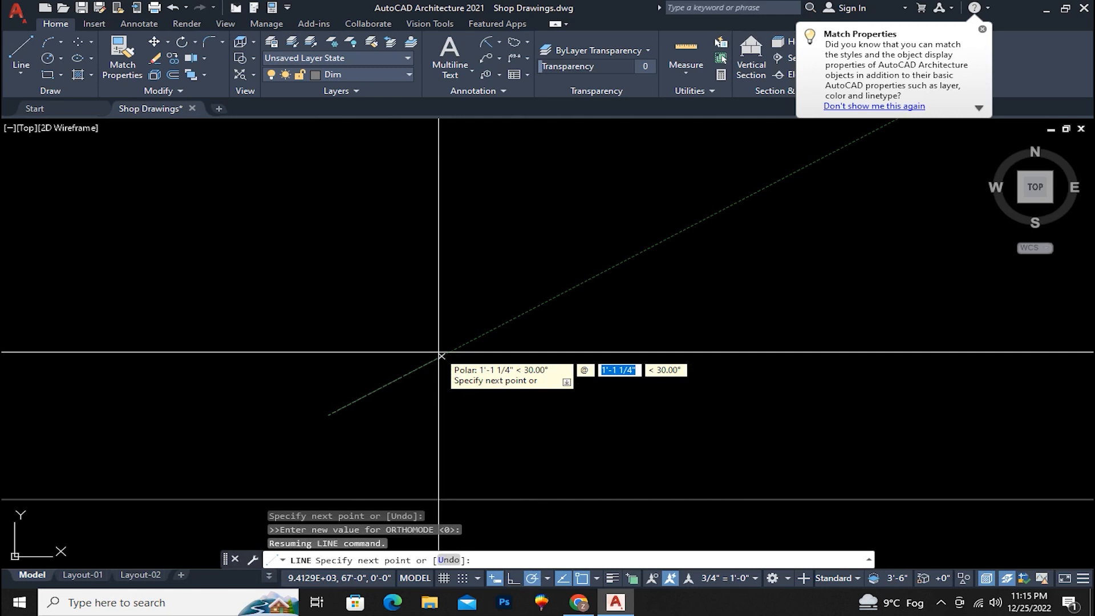
pyautogui.write('10')
pyautogui.press('Tab')
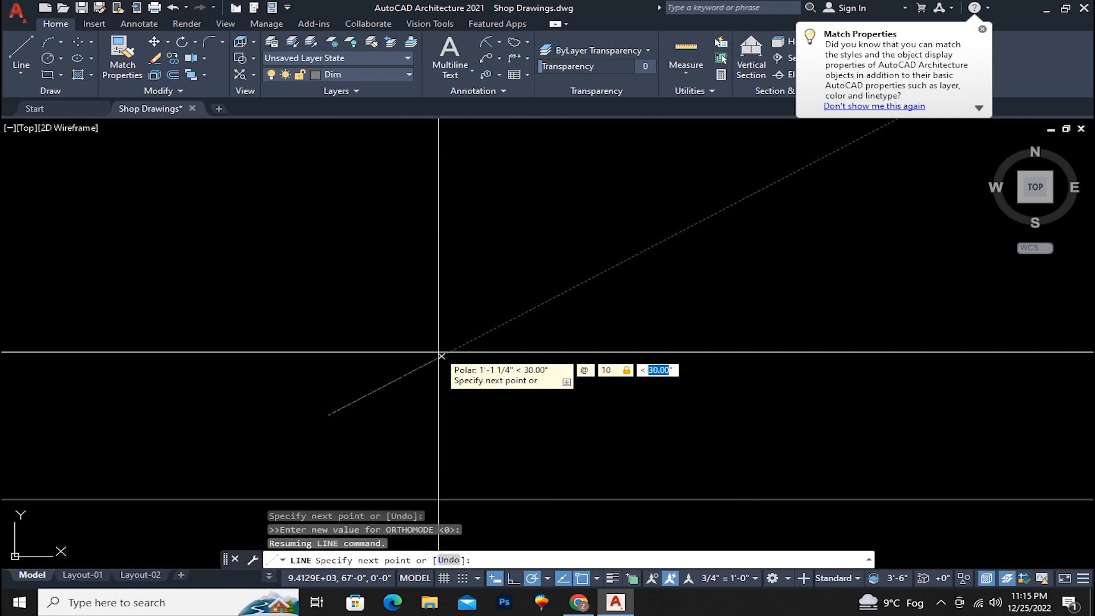
pyautogui.write('30')
pyautogui.press('Return')
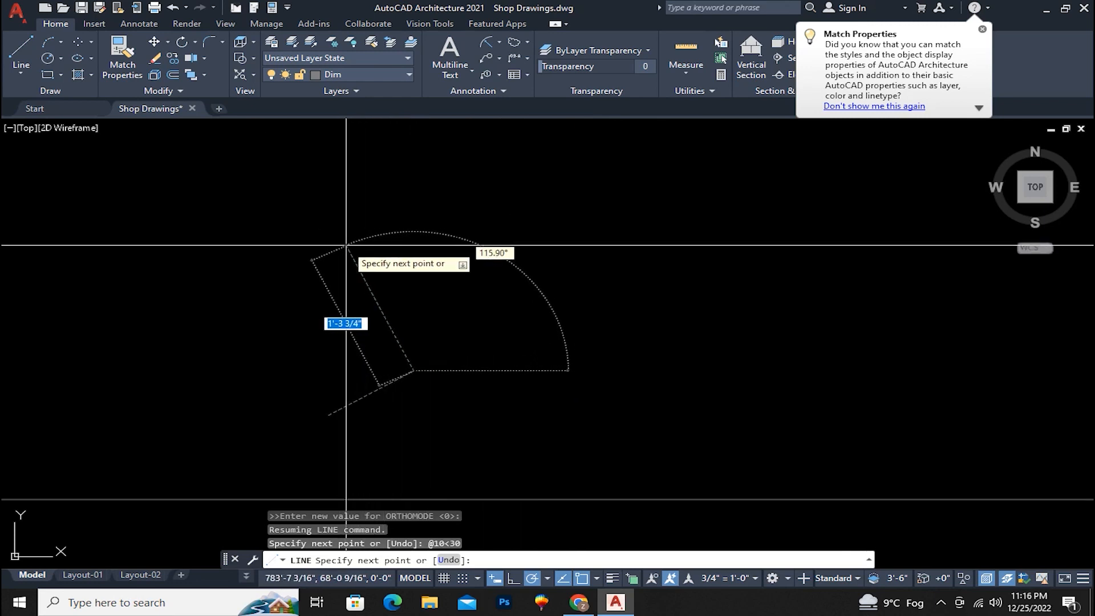
pyautogui.write('@')
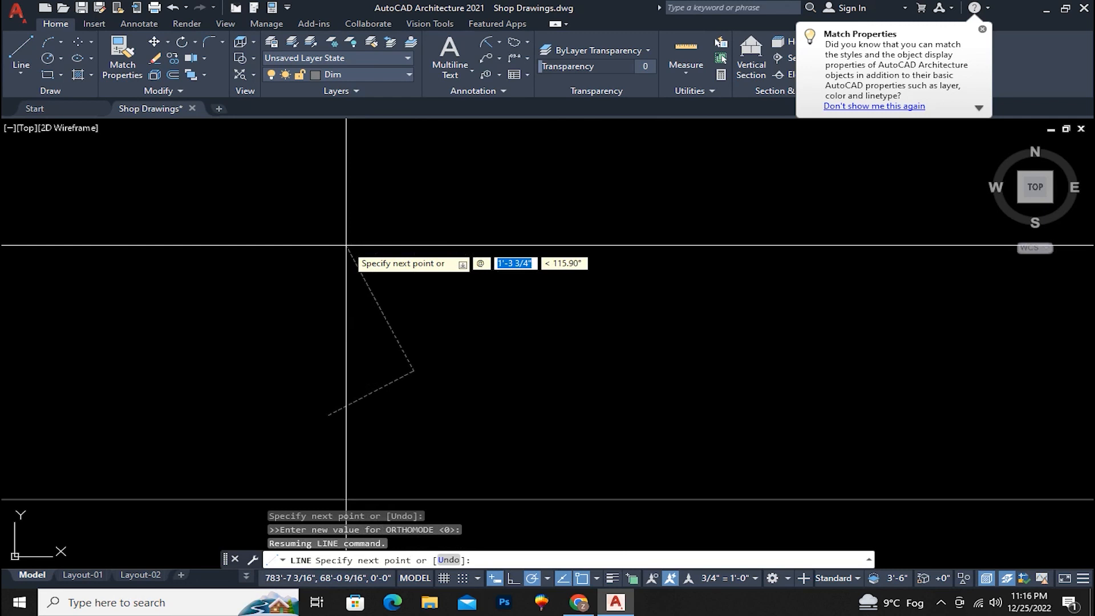
pyautogui.write('10')
pyautogui.press('Tab')
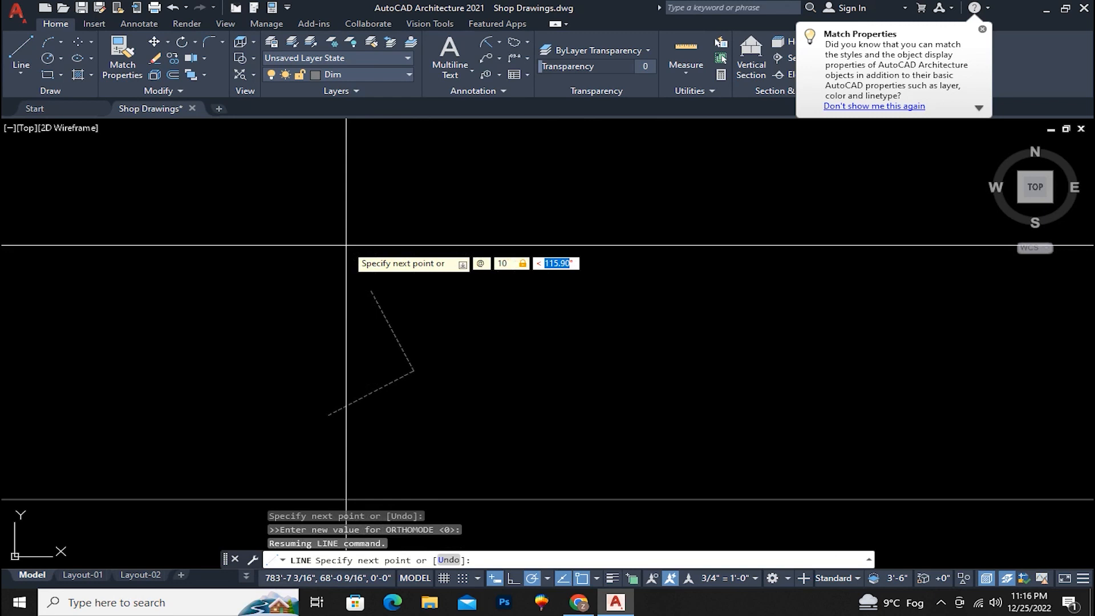
pyautogui.write('120')
pyautogui.press('Return')
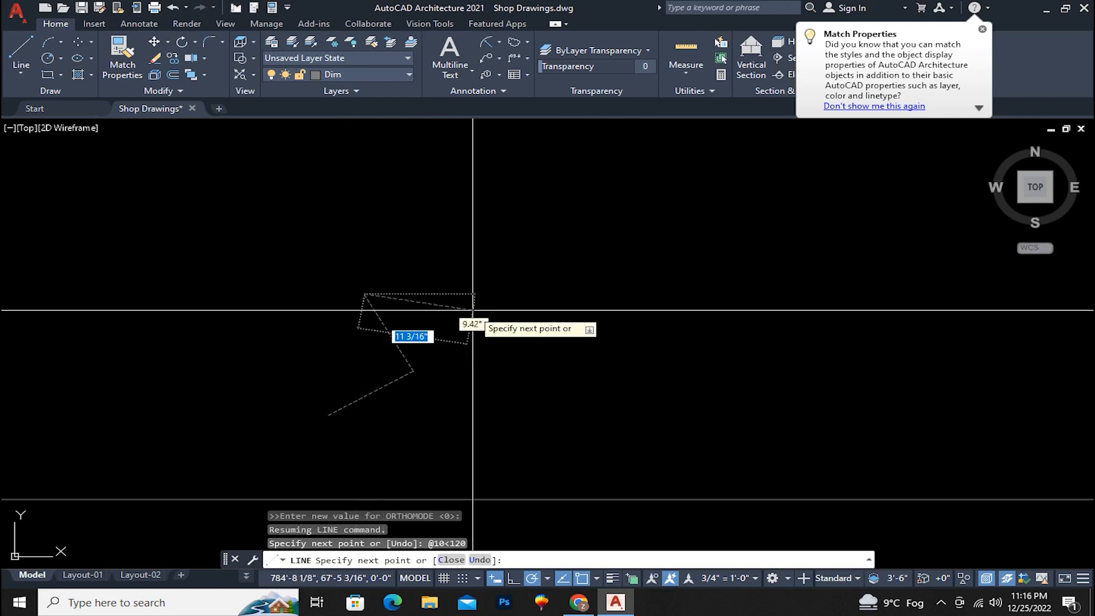
pyautogui.press('Return')
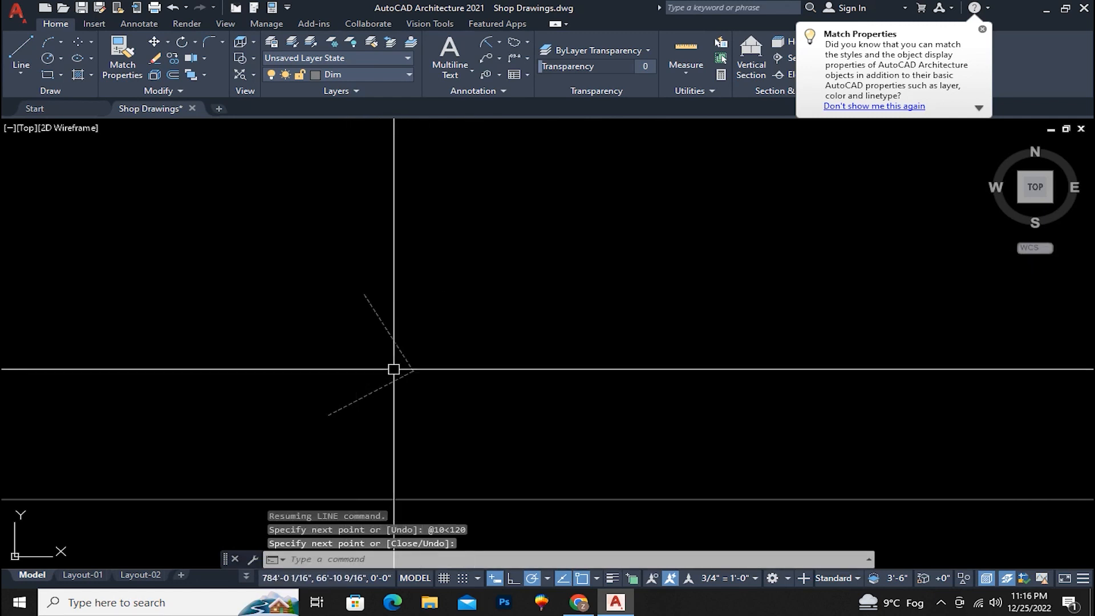